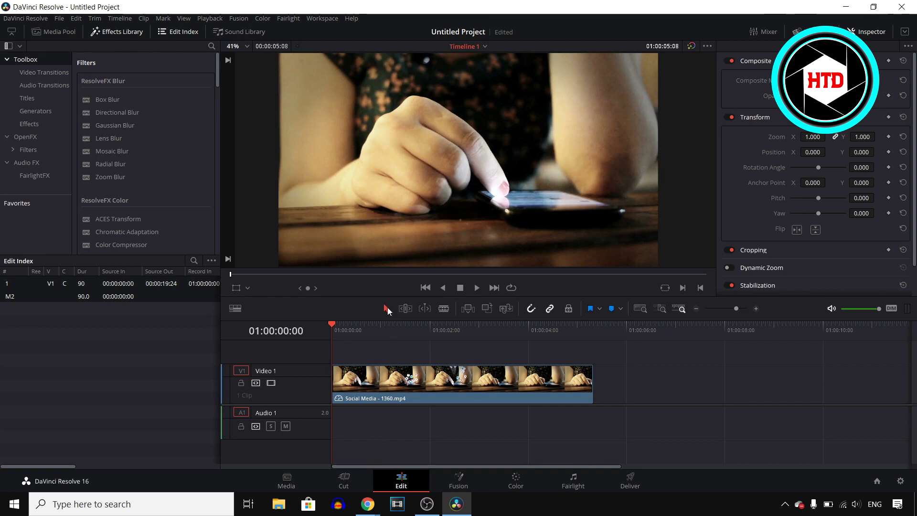
Step: Select the Social Media clip on Video 1 and show its transform properties in the Inspector
{"action": "left_click", "coordinate": [408, 377]}
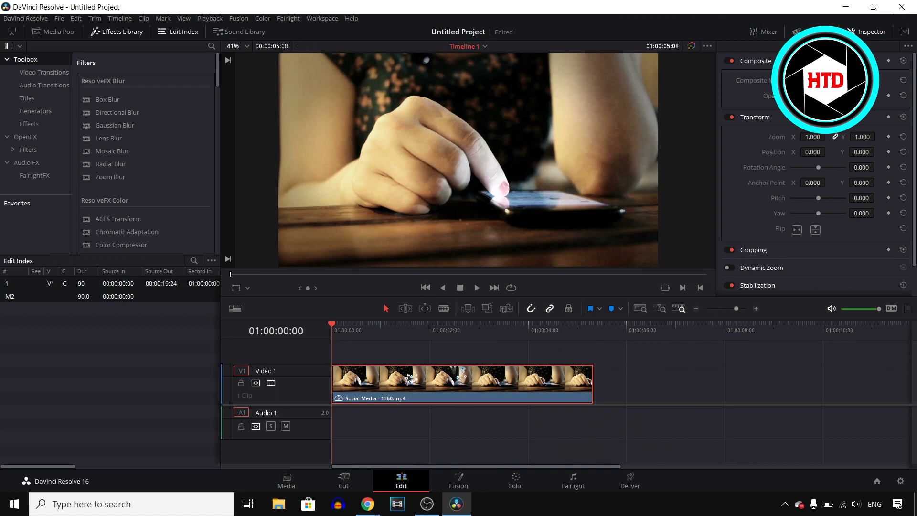
{"action": "left_click", "coordinate": [869, 33]}
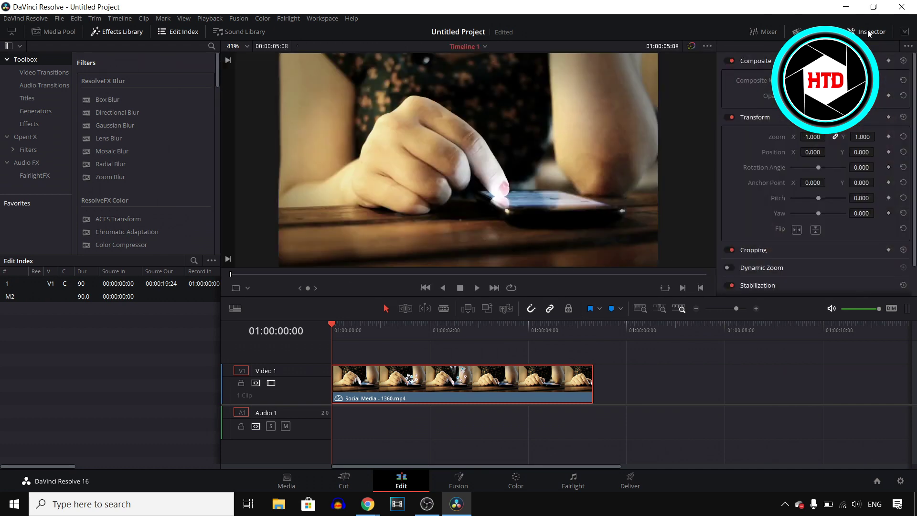